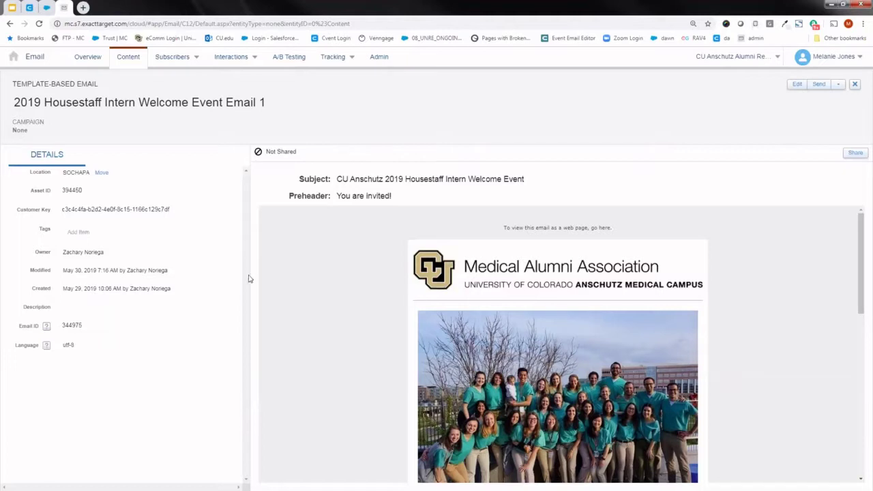
Copy the campaign name '02_20190626_2019 Housestaff Intern Welcome Event' from the Salesforce campaign record
{"action": "left_click", "coordinate": [49, 10]}
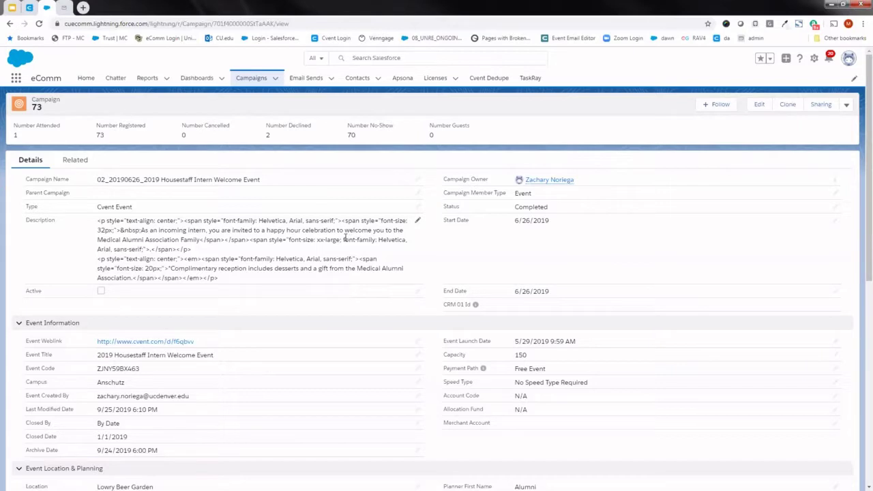
{"action": "left_click", "coordinate": [65, 7]}
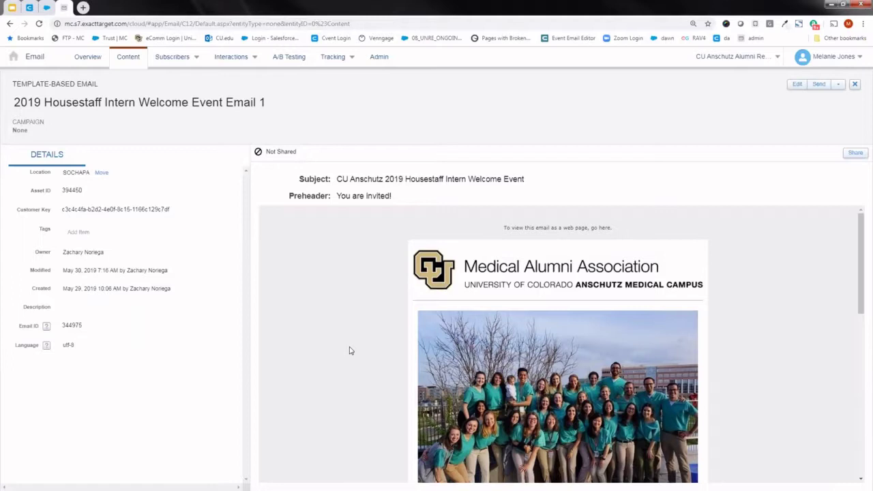
{"action": "left_click", "coordinate": [46, 13]}
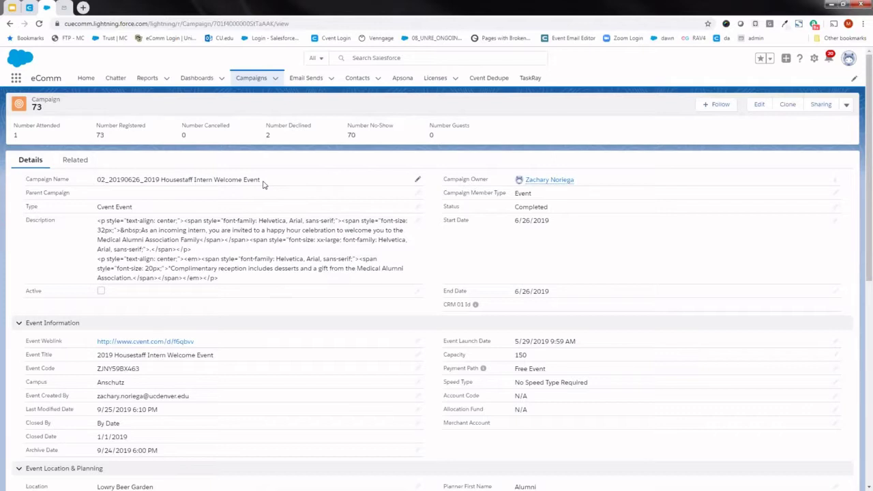
{"action": "left_click_drag", "start_coordinate": [263, 184], "coordinate": [98, 189]}
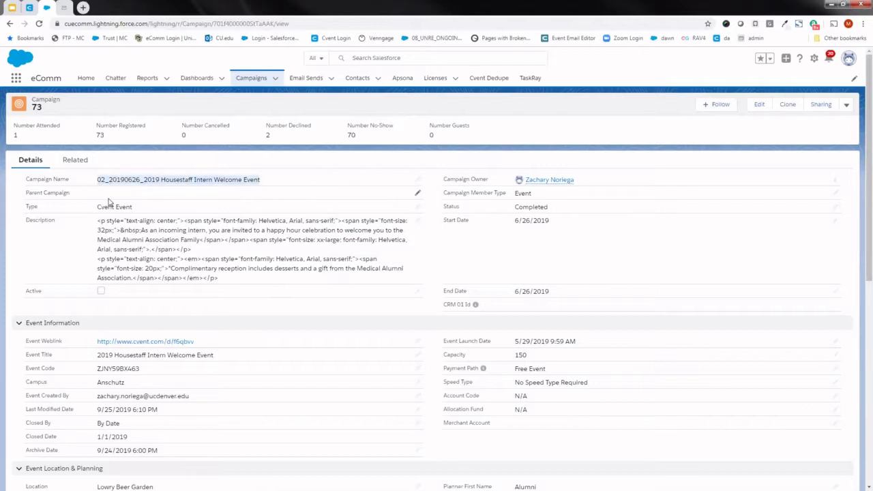
{"action": "left_click", "coordinate": [63, 10]}
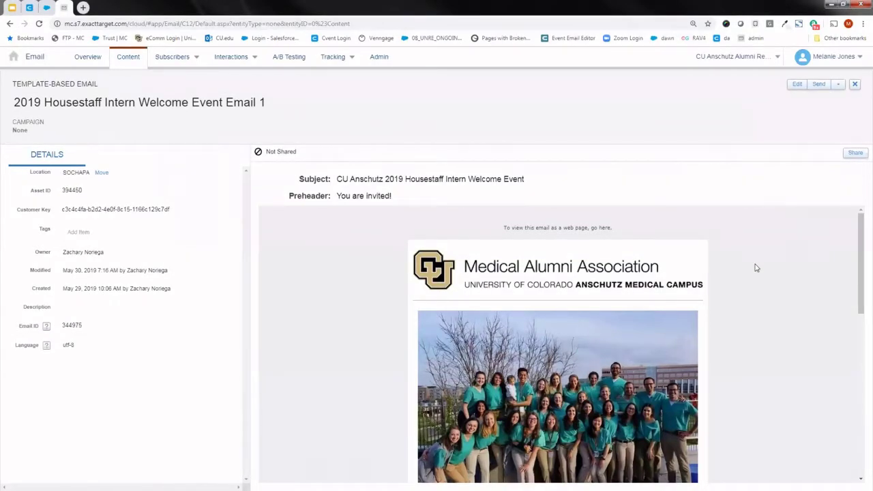
Start a send of Email 1 and edit its subject 'CU Anschutz 2019 Housestaff Intern Welcome Event'
{"action": "left_click", "coordinate": [817, 86]}
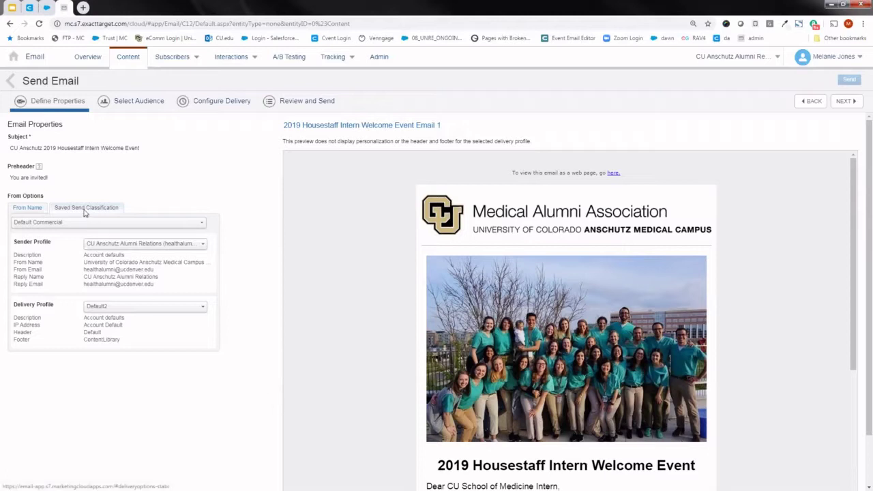
{"action": "left_click", "coordinate": [29, 148]}
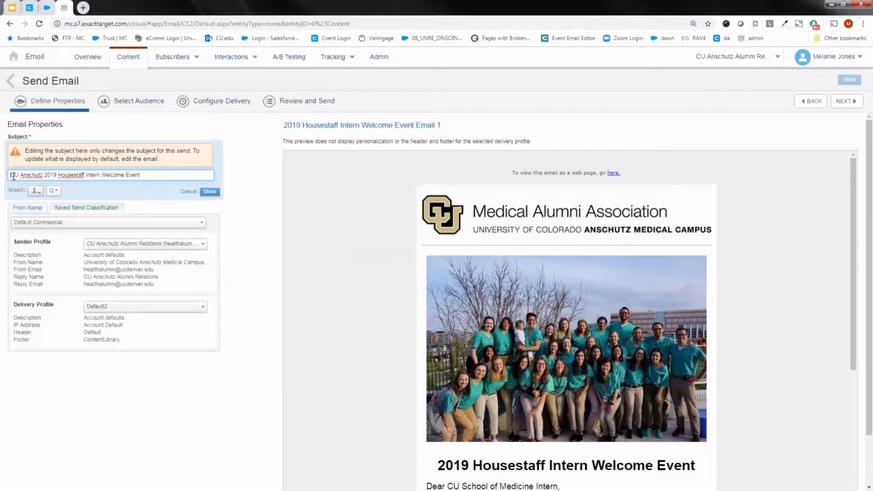
Prefix the subject with 'Reminder:' and set the preheader to 'You are invited! Register by Oct. 20th.'
{"action": "type", "text": "R"}
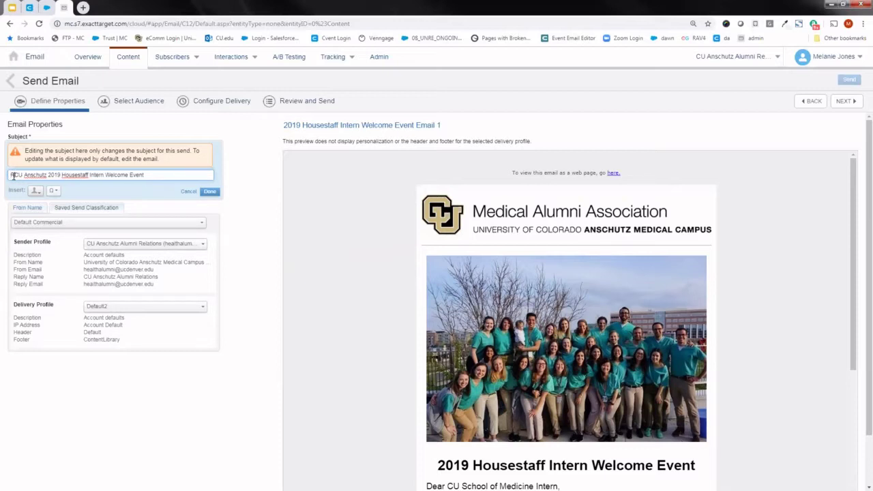
{"action": "type", "text": "eminder:"}
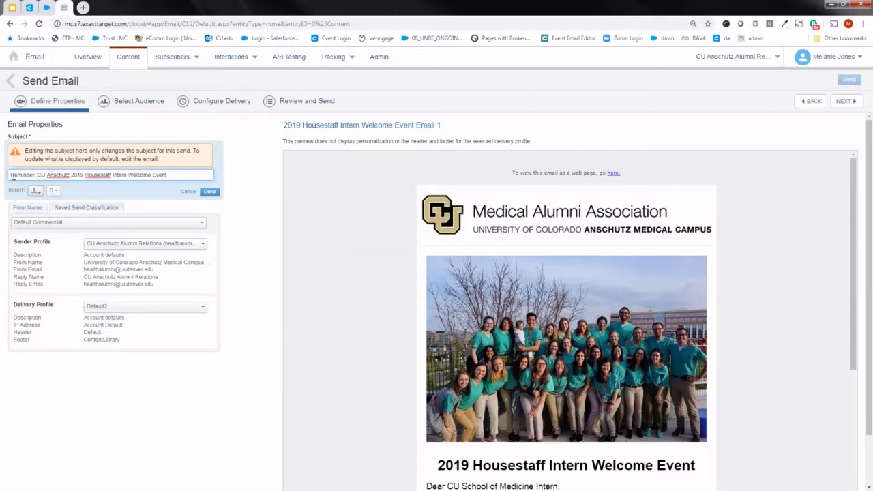
{"action": "left_click", "coordinate": [211, 191]}
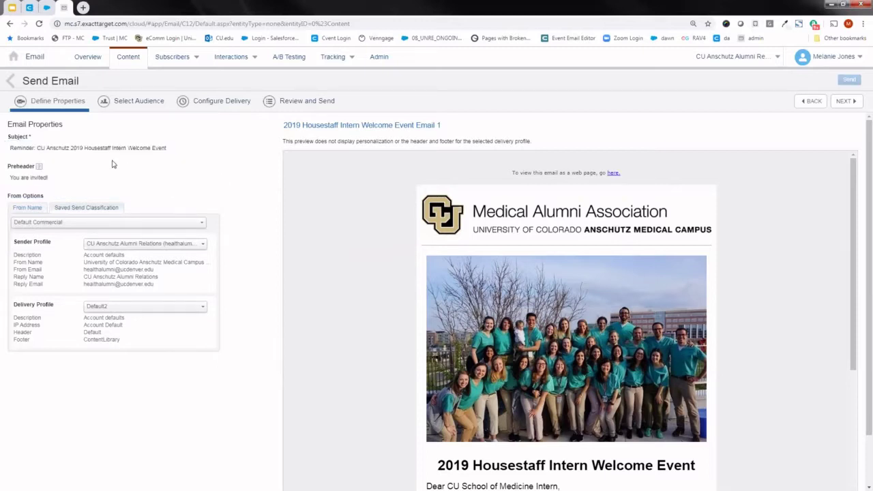
{"action": "left_click", "coordinate": [73, 180]}
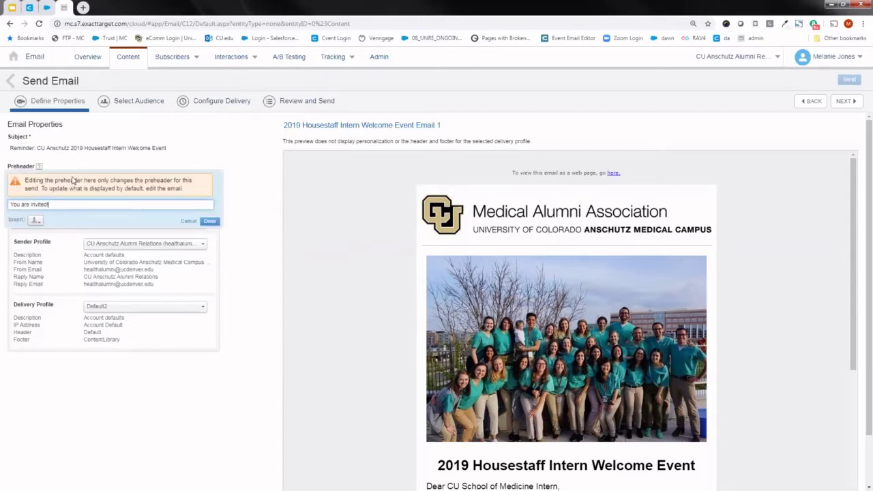
{"action": "type", "text": "Regiter"}
{"action": "key", "text": "BackSpace"}
{"action": "key", "text": "BackSpace"}
{"action": "key", "text": "BackSpace"}
{"action": "key", "text": "BackSpace"}
{"action": "type", "text": "ster t"}
{"action": "type", "text": "y Oct. 20th"}
Save the preheader and choose the COMMERCIAL CU Anschutz Office of Alumni Relations send classification
{"action": "left_click", "coordinate": [209, 221]}
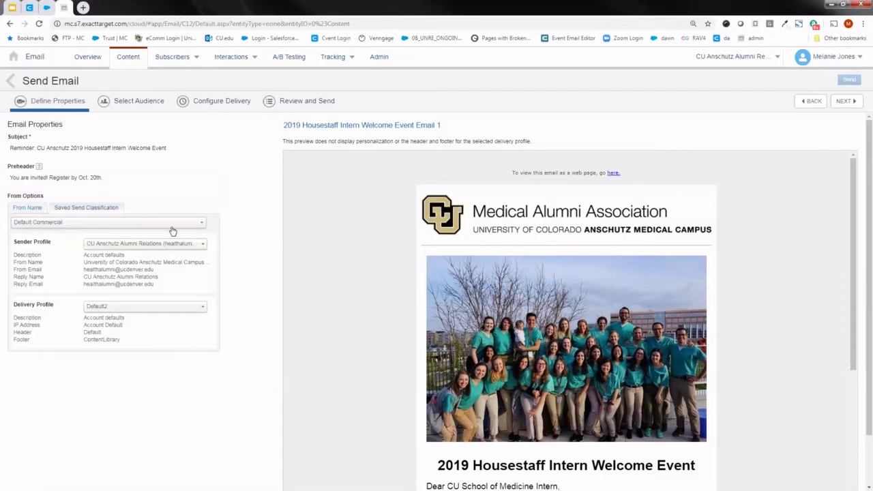
{"action": "left_click", "coordinate": [82, 225]}
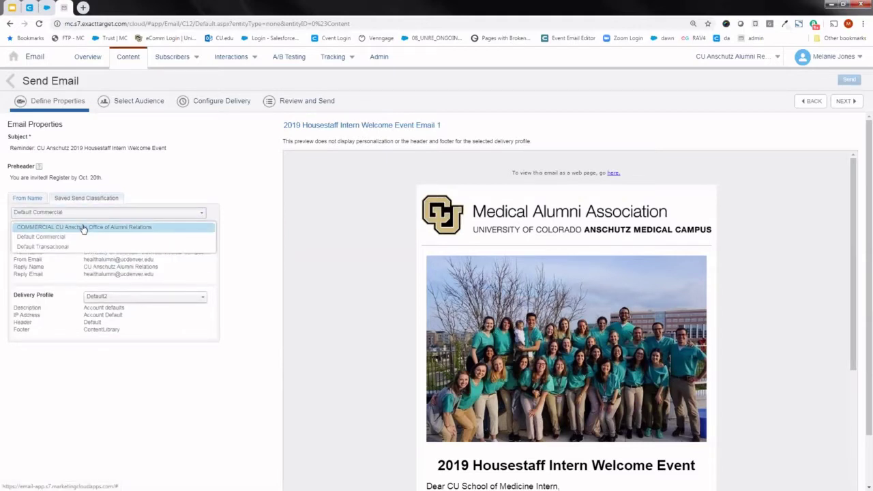
{"action": "left_click", "coordinate": [83, 227]}
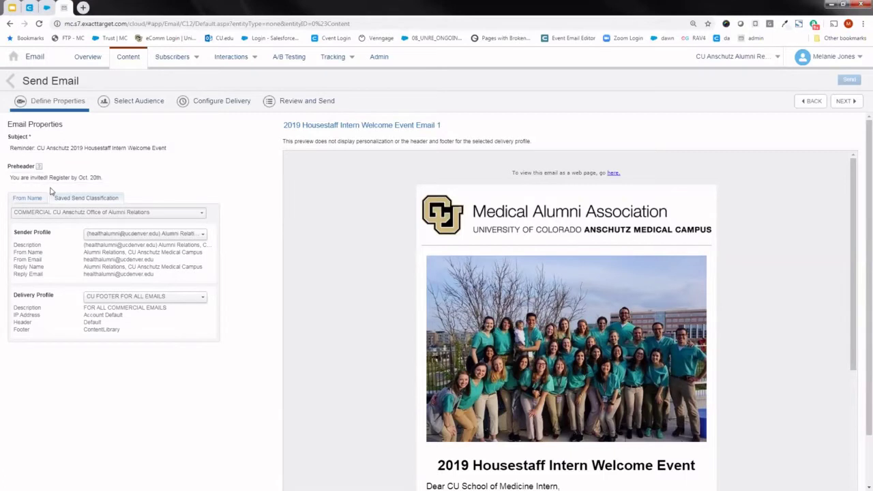
{"action": "left_click", "coordinate": [848, 102]}
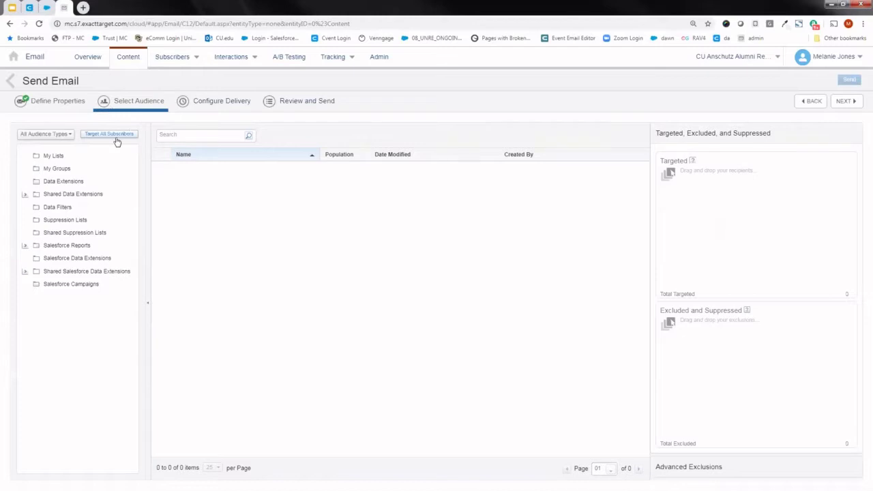
Search Salesforce Reports for '08 ACAD OG STU UCD' and add the SUB Academic A report to Targeted
{"action": "left_click", "coordinate": [25, 247]}
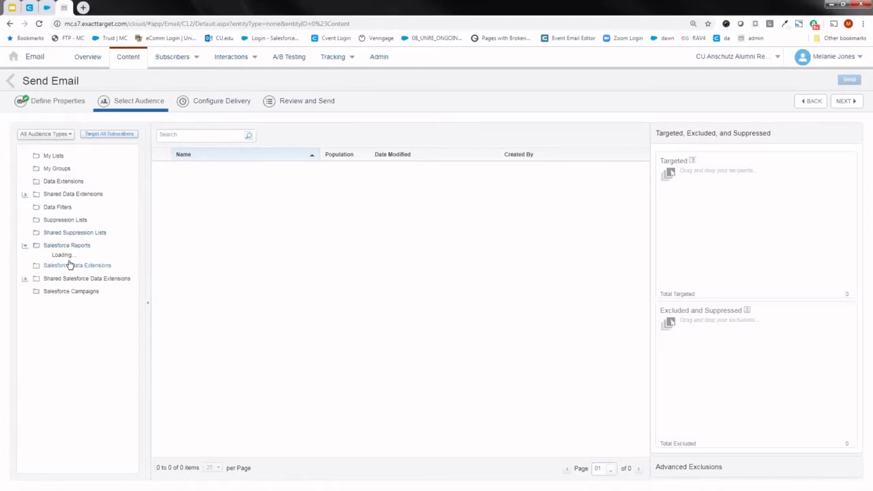
{"action": "left_click", "coordinate": [178, 135]}
{"action": "type", "text": "08 ACAD OG STU UCD"}
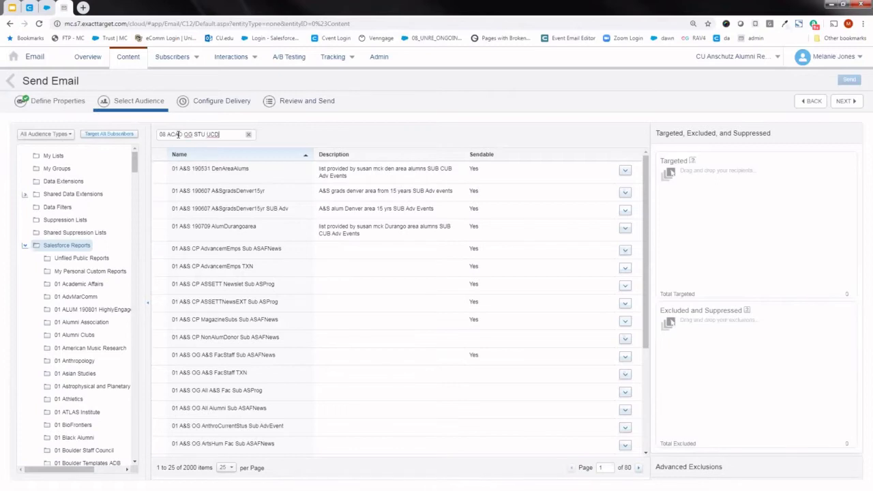
{"action": "key", "text": "Return"}
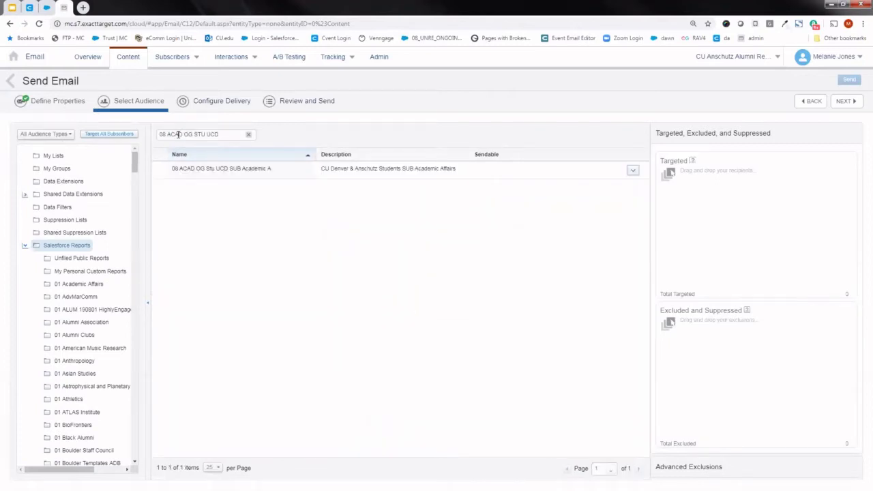
{"action": "left_click", "coordinate": [250, 174]}
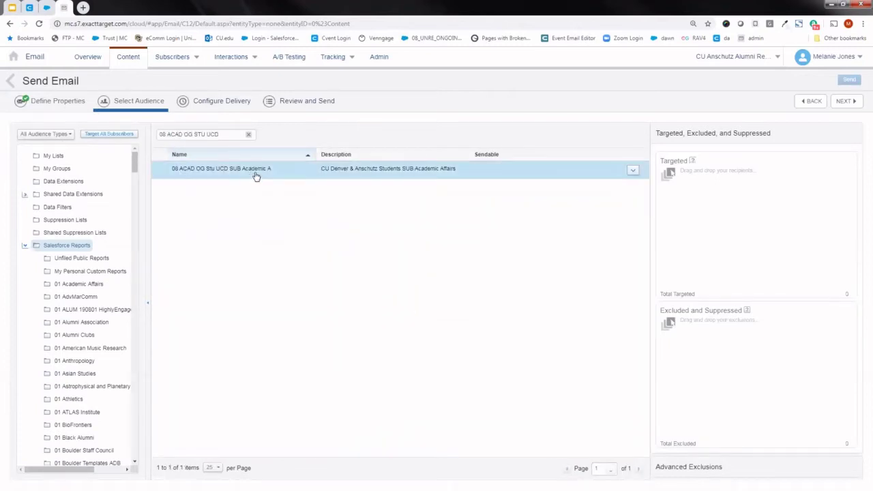
{"action": "left_click_drag", "start_coordinate": [254, 176], "coordinate": [702, 199]}
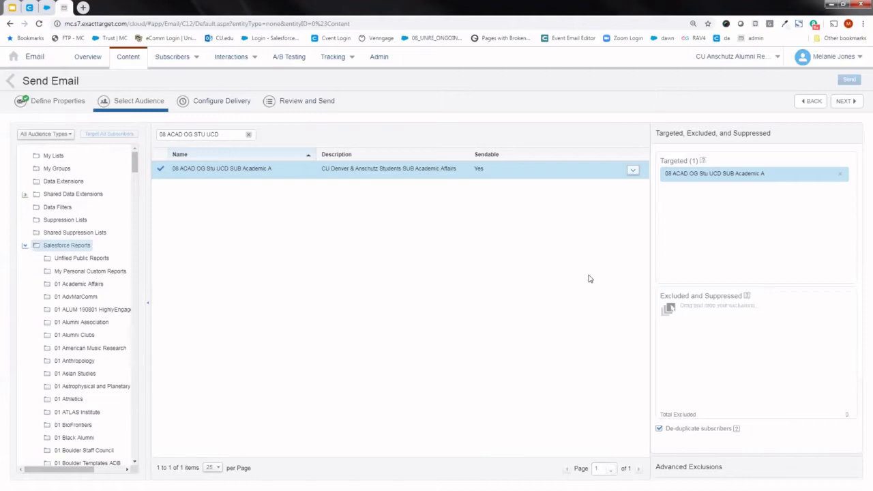
Collapse Salesforce Reports and show the Salesforce Campaigns folder with its 2000 campaigns
{"action": "mouse_move", "coordinate": [747, 295]}
{"action": "scroll", "coordinate": [49, 250], "scroll_direction": "down", "scroll_amount": 3}
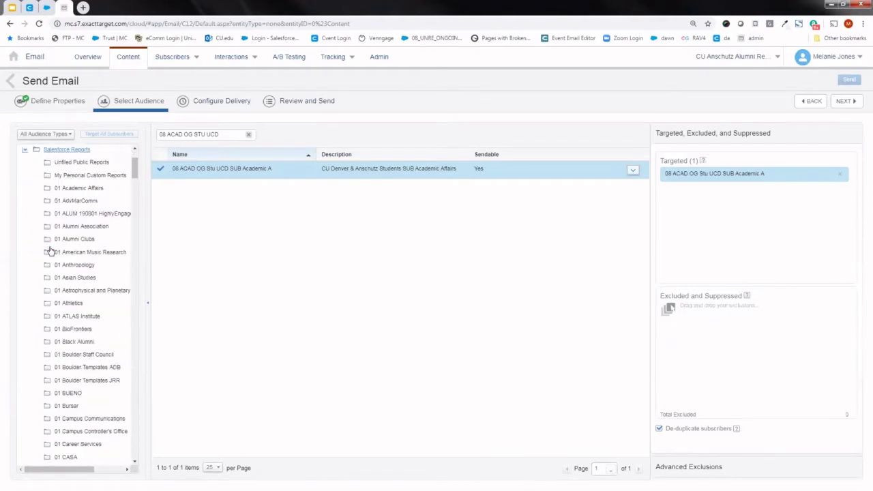
{"action": "left_click", "coordinate": [24, 149]}
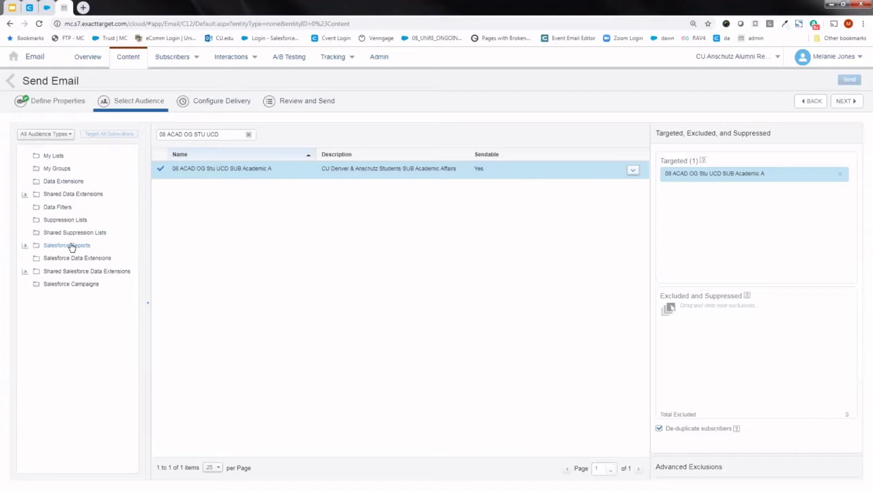
{"action": "left_click", "coordinate": [62, 289]}
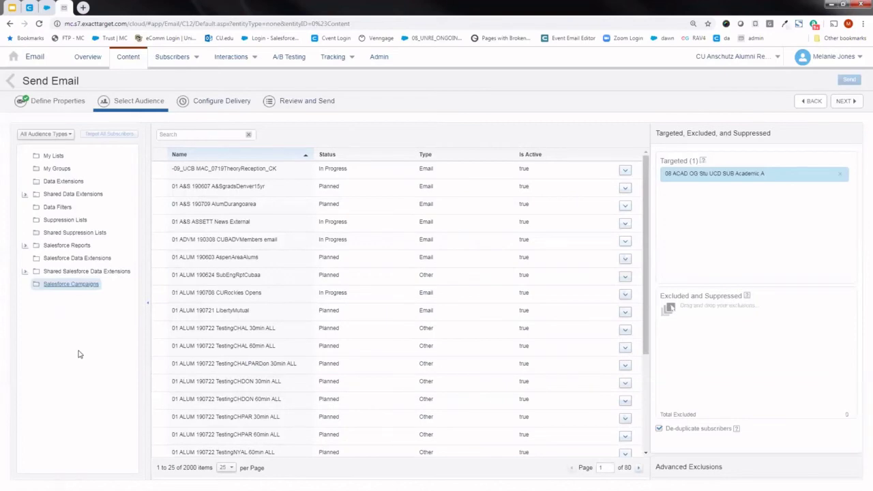
Find the '02_20190626_2019 Housestaff Intern Welcome Event' campaign and put it in Excluded and Suppressed
{"action": "left_click", "coordinate": [48, 10]}
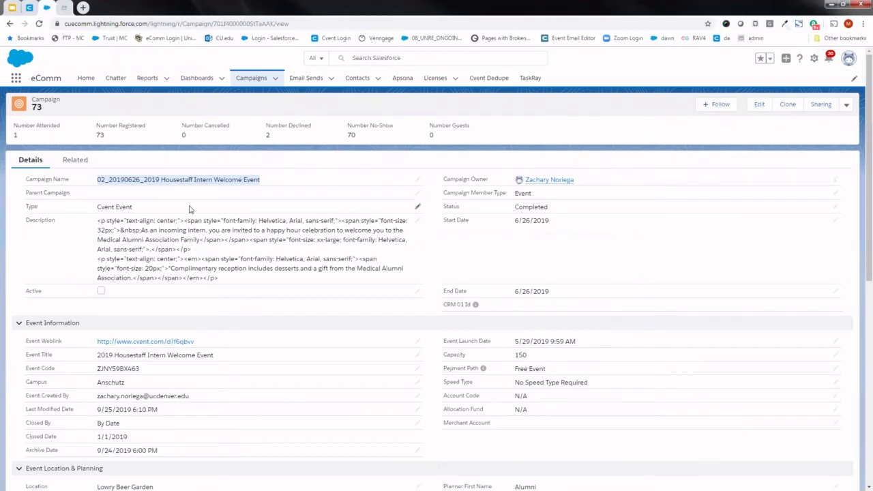
{"action": "left_click", "coordinate": [67, 8]}
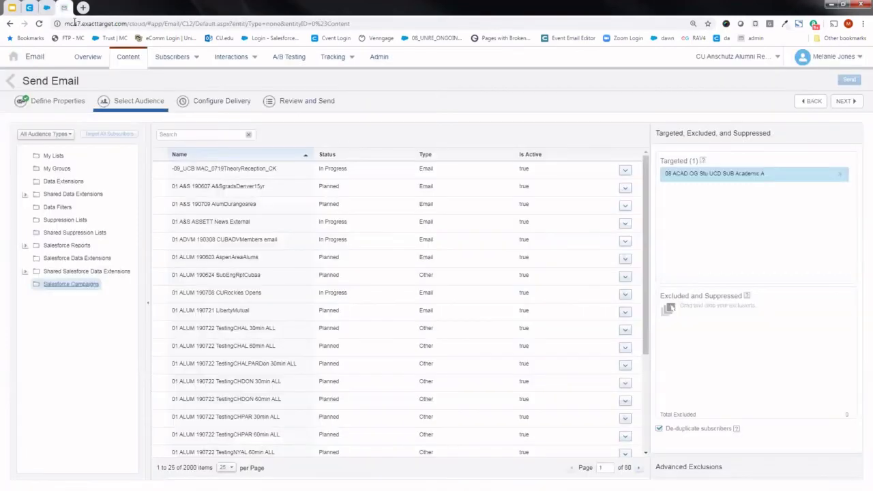
{"action": "left_click", "coordinate": [207, 135]}
{"action": "type", "text": "Housestaff Intern Welcome Event"}
{"action": "key", "text": "Return"}
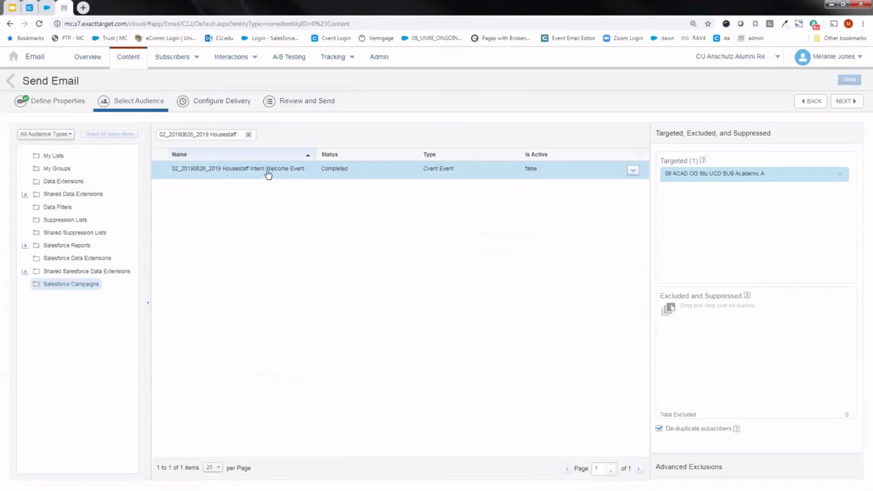
{"action": "left_click_drag", "start_coordinate": [269, 176], "coordinate": [749, 355]}
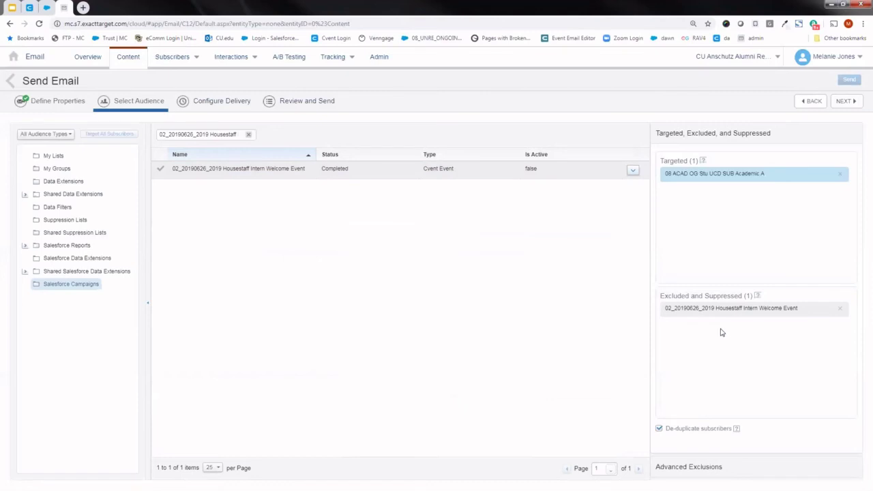
Proceed to Configure Delivery, where the send is set to Send Immediately
{"action": "left_click", "coordinate": [843, 101]}
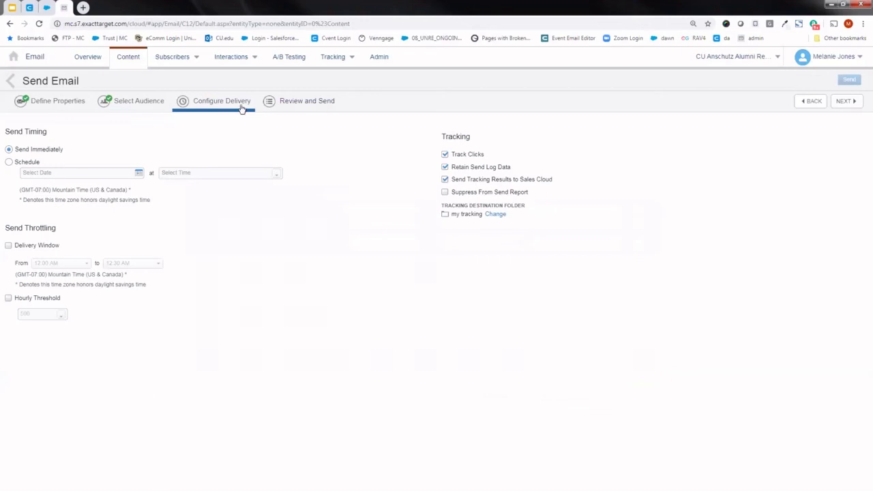